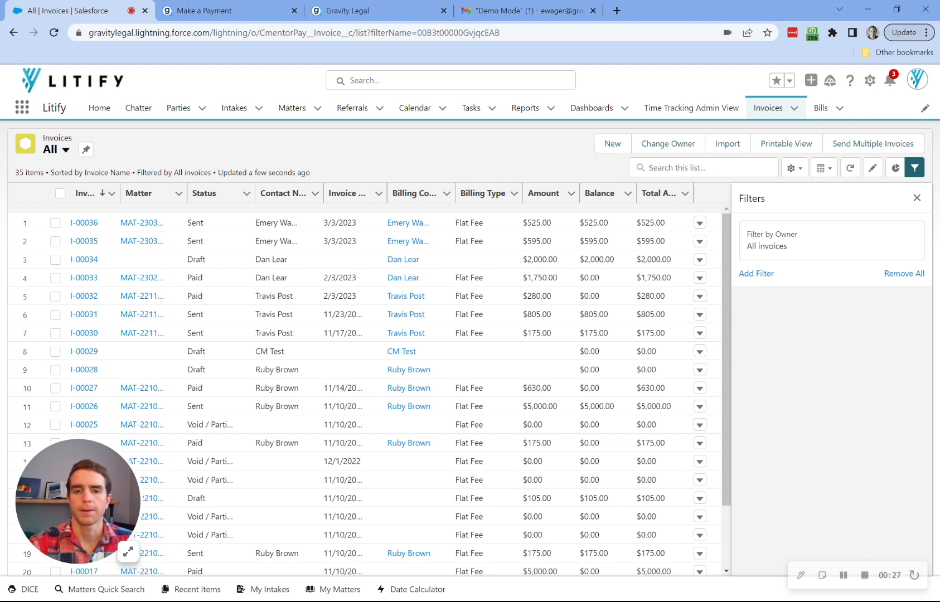
- Email only invoice I-00036 to its billing contact through Send Multiple Invoices and dismiss the confirmation
left_click(61, 195)
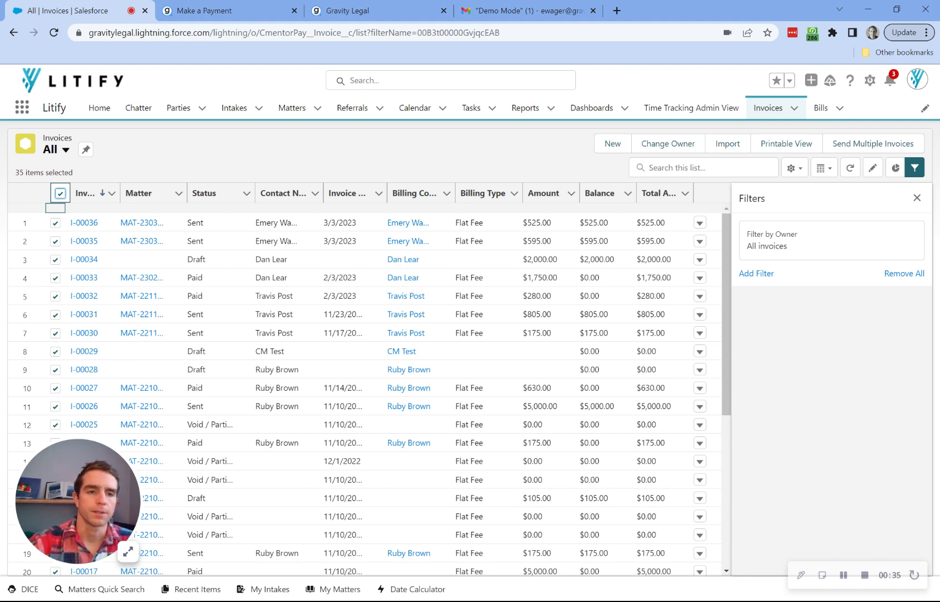
left_click(60, 193)
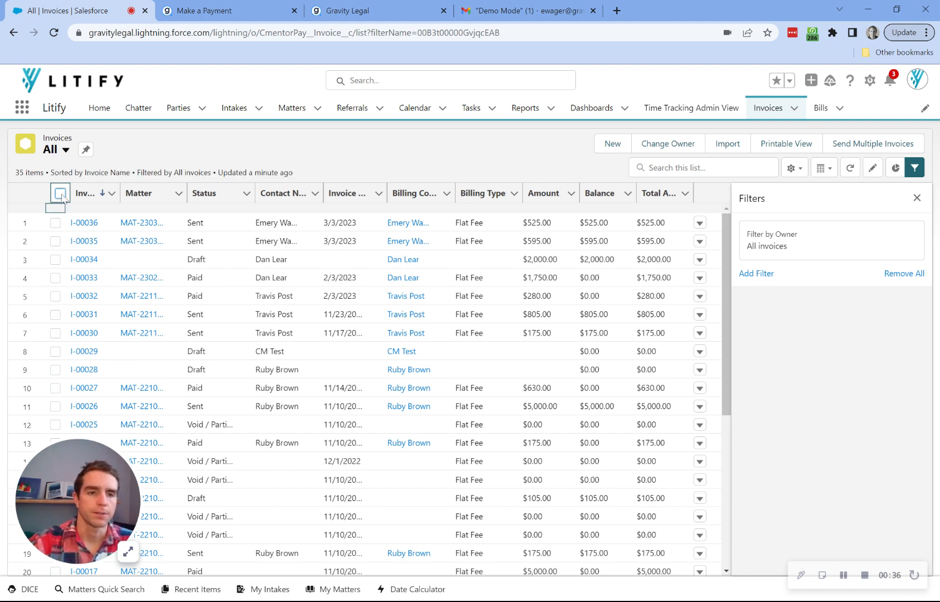
left_click(56, 223)
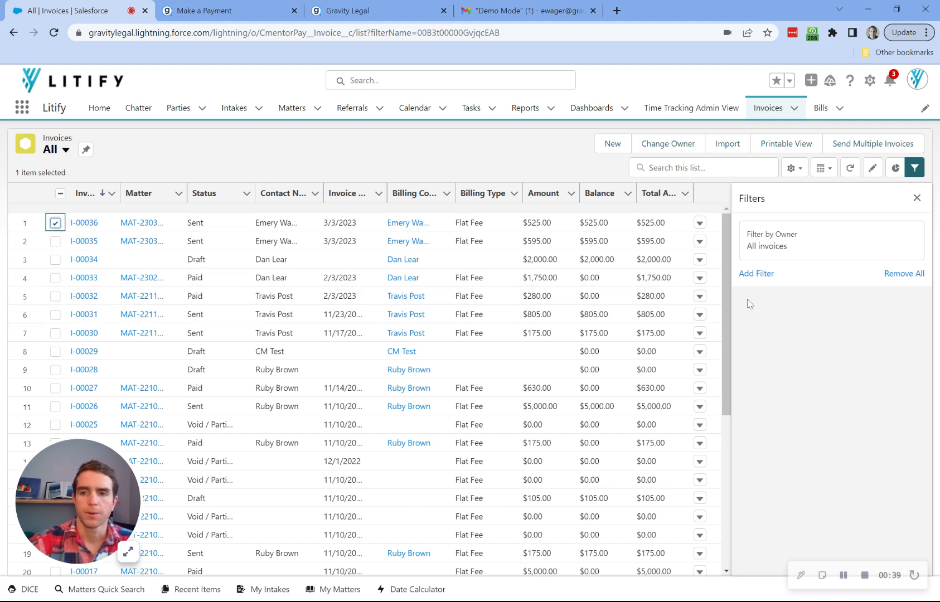
left_click(866, 149)
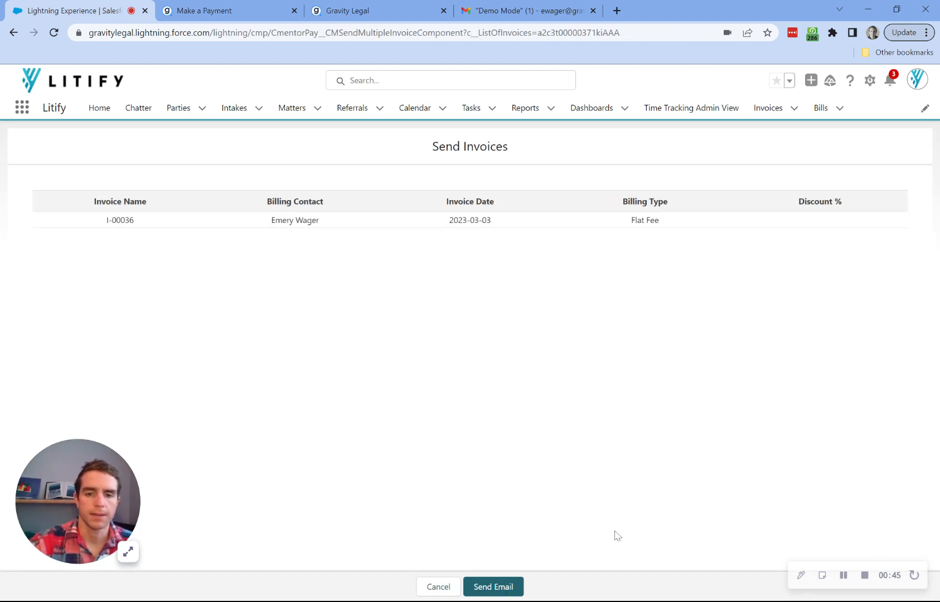
left_click(501, 594)
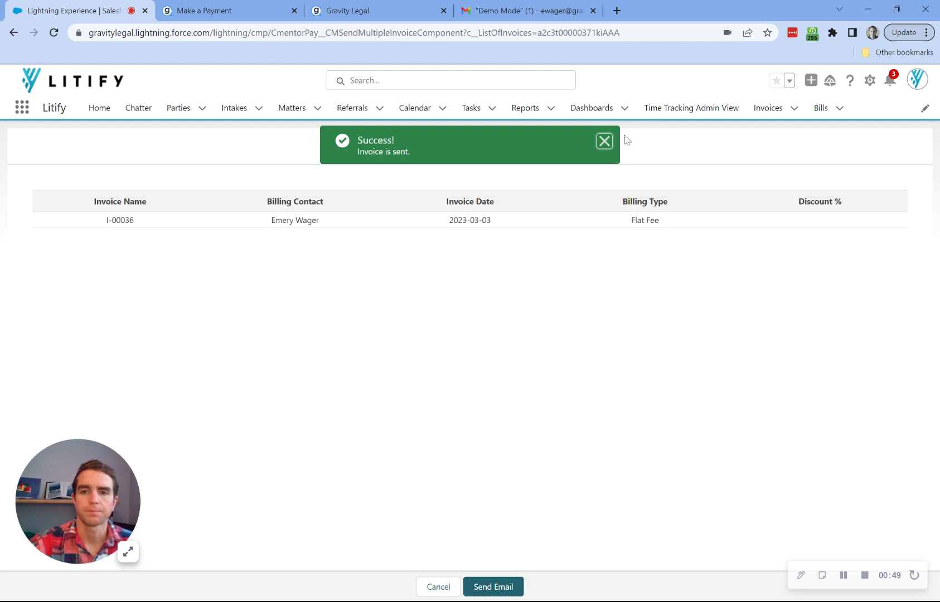
left_click(605, 142)
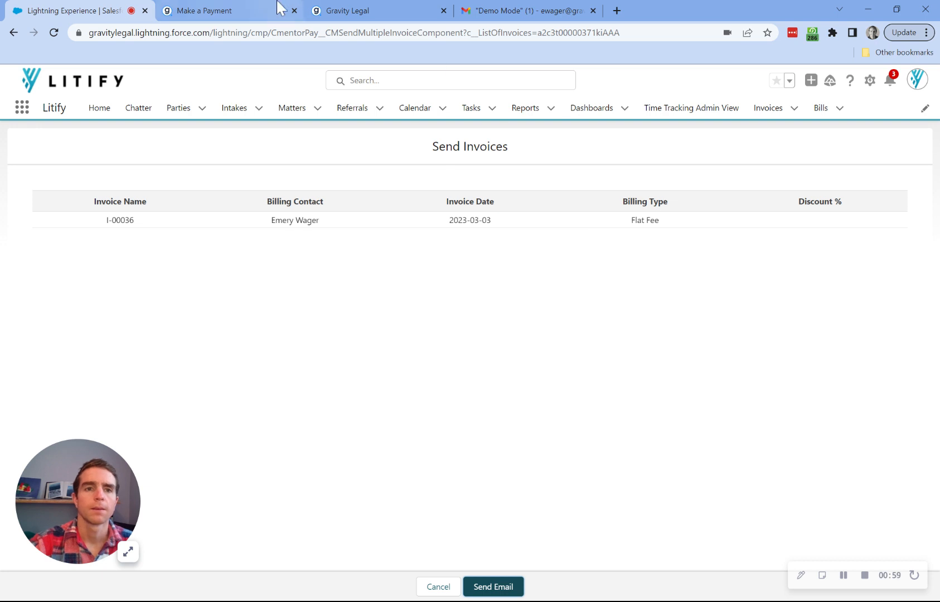
- Open the 'Request for Payment - Litify Law' email in the Demo Mode mailbox and follow its pay link
left_click(533, 11)
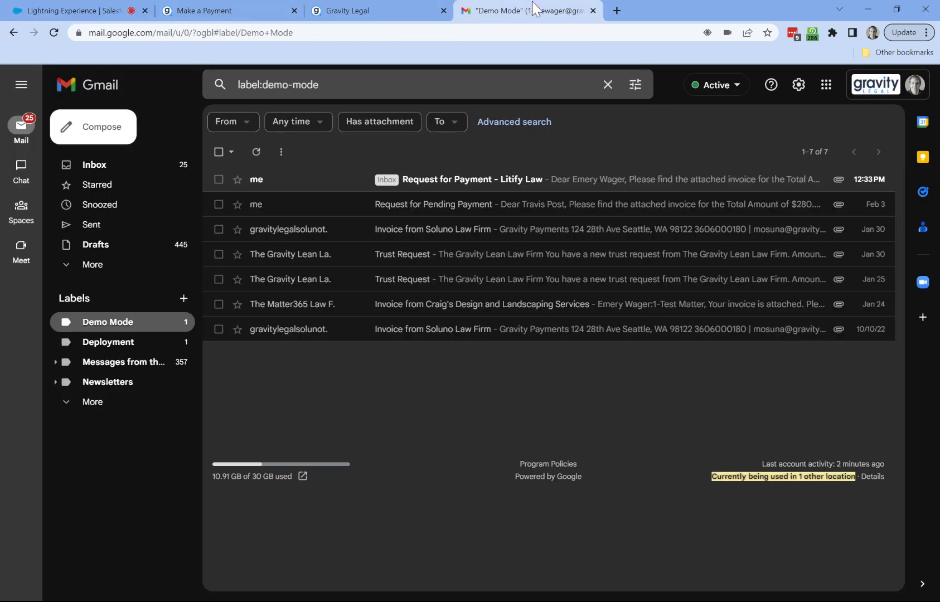
left_click(465, 185)
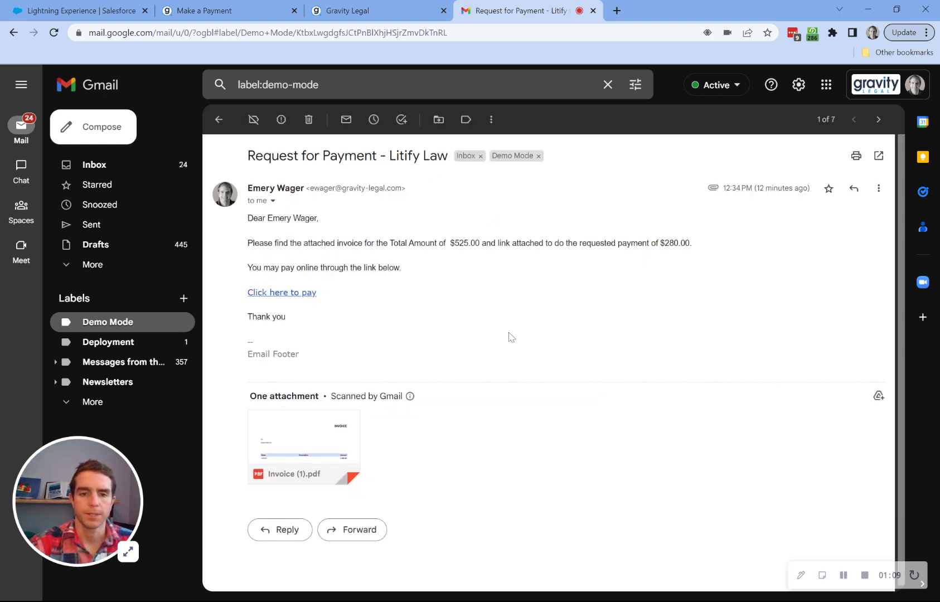
mouse_move(306, 420)
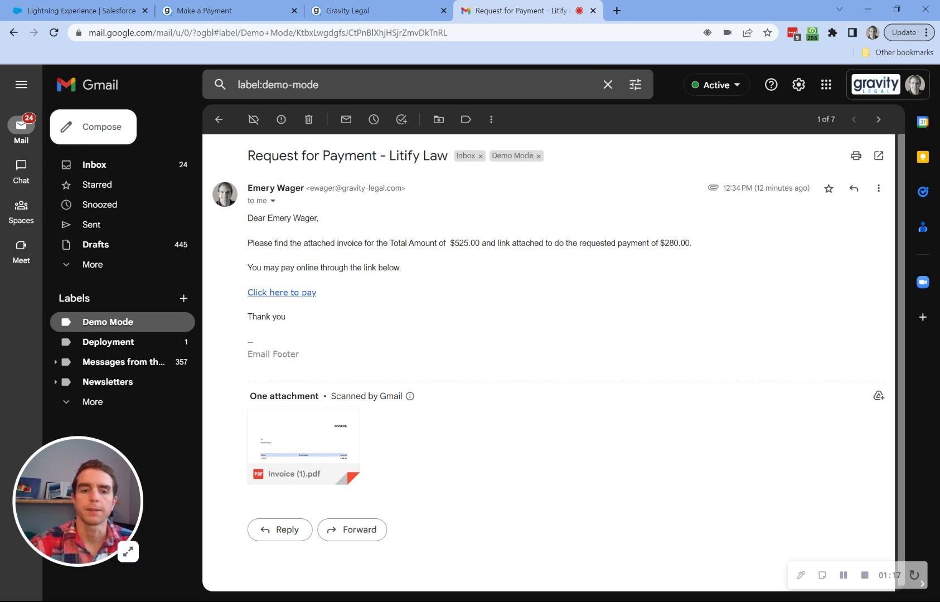
left_click(294, 294)
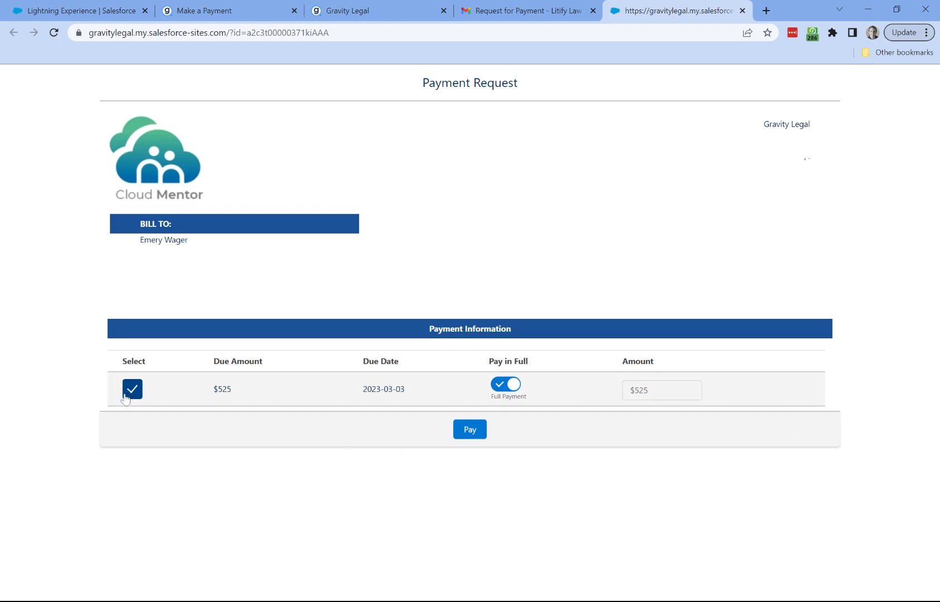
- Try a partial amount of 500, then switch back to Pay in Full ($525) and submit
left_click(496, 385)
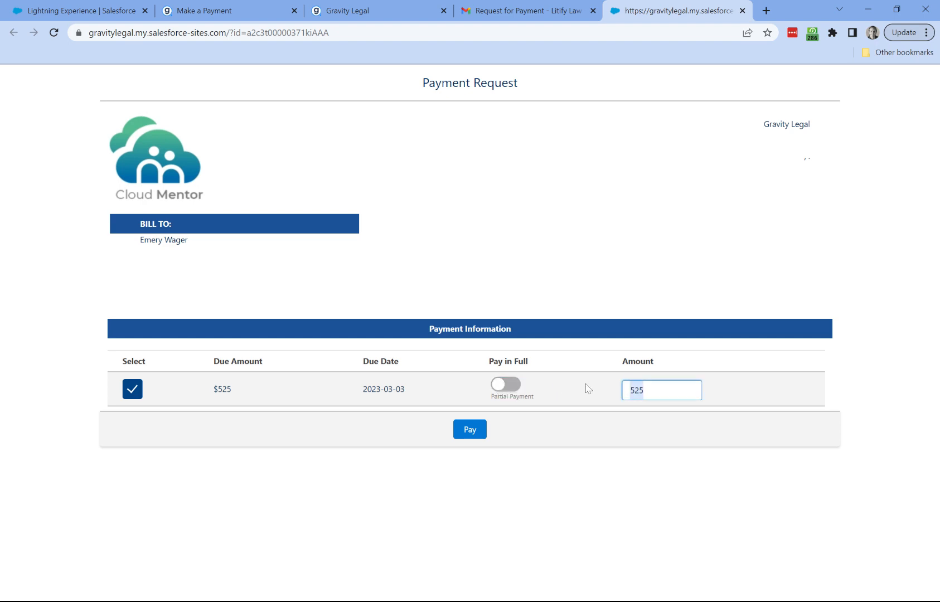
type("500")
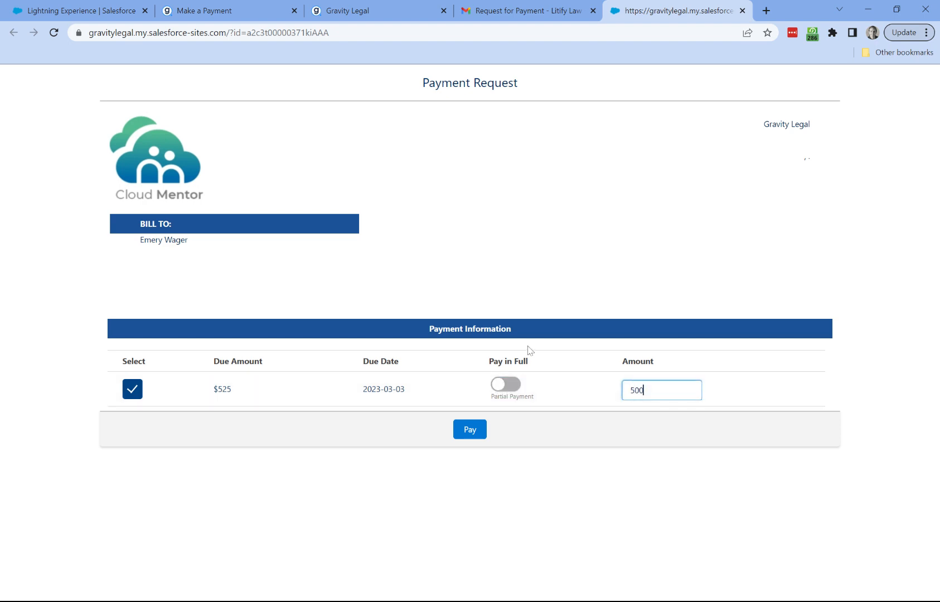
left_click(512, 385)
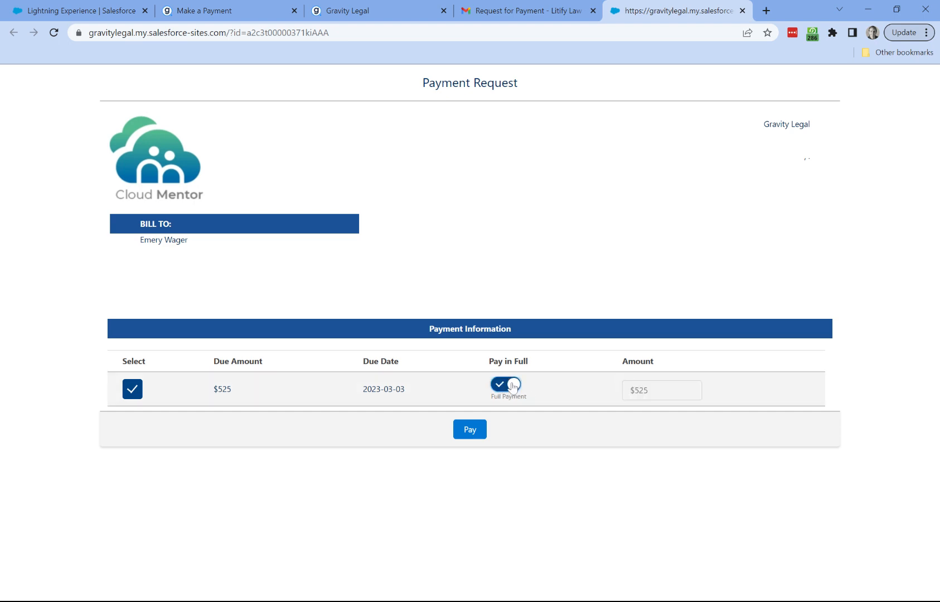
left_click(470, 431)
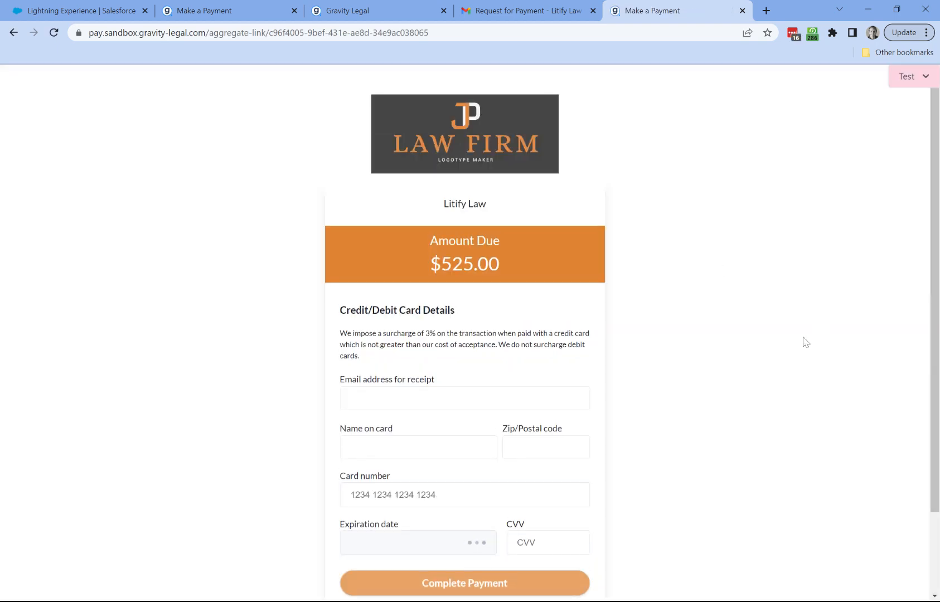
- Fill the card form with receipt e-mail, cardholder name, postal code, saved card number, expiry and CVV 123
scroll(795, 344, "down", 1)
left_click(465, 336)
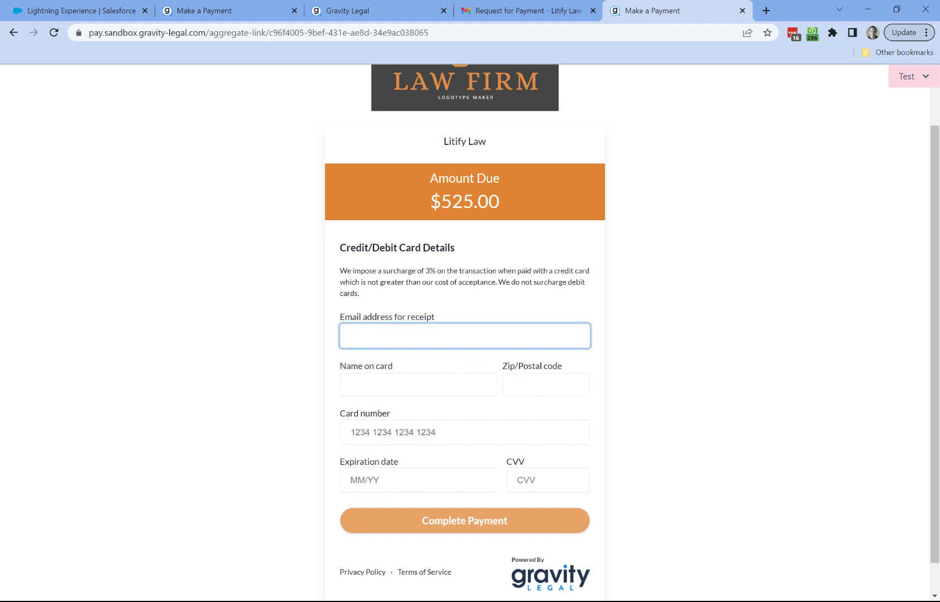
left_click(474, 368)
left_click(467, 377)
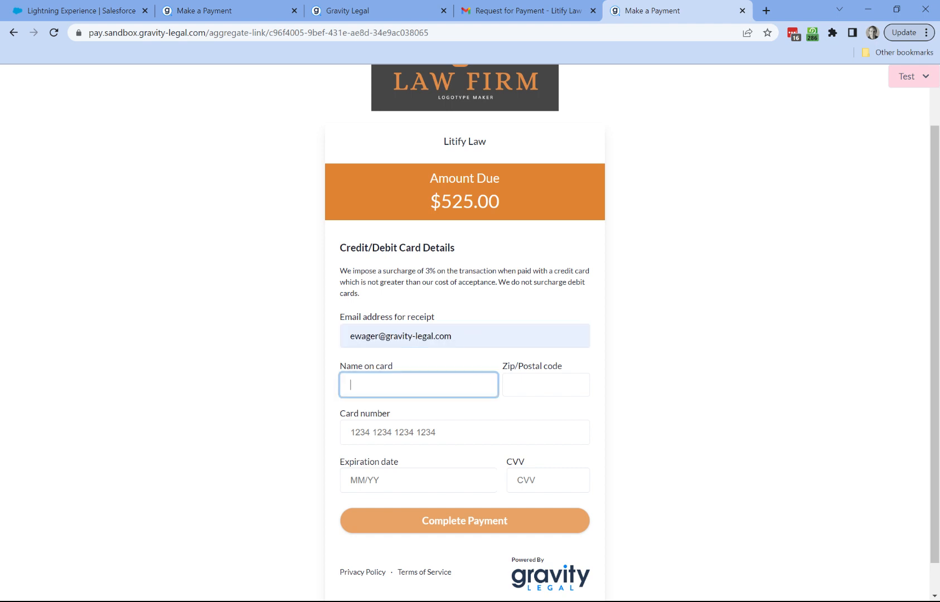
left_click(467, 414)
key("Tab")
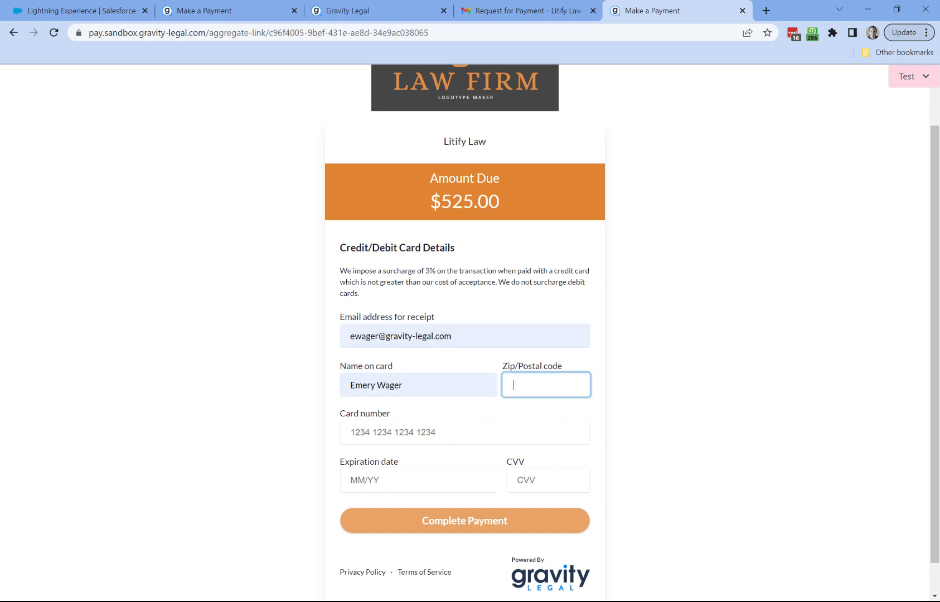
key("Down")
key("Return")
key("Tab")
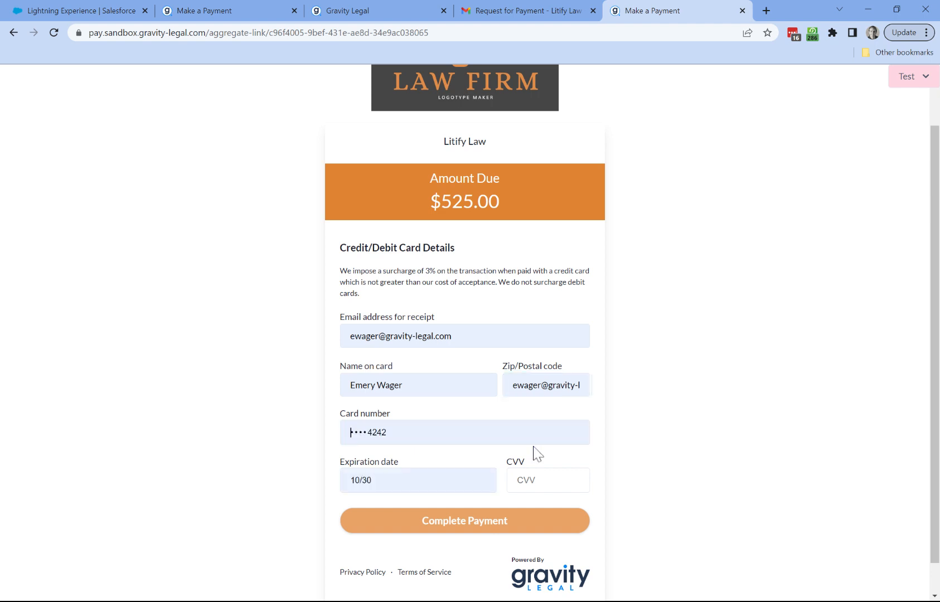
left_click(535, 453)
left_click(540, 480)
type("123")
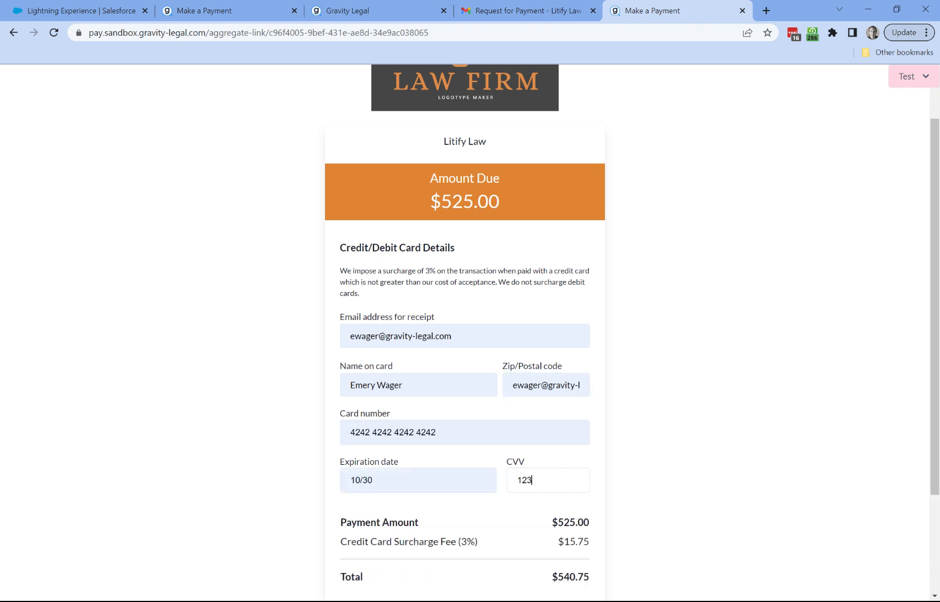
- Complete the $540.75 card payment, including the $15.75 surcharge
scroll(514, 462, "down", 3)
left_click(520, 487)
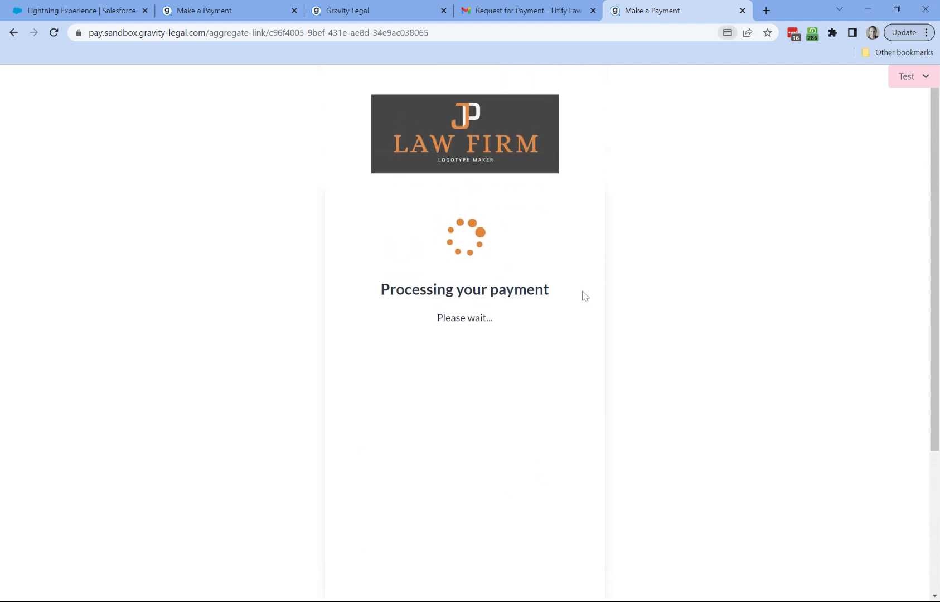
left_click(385, 8)
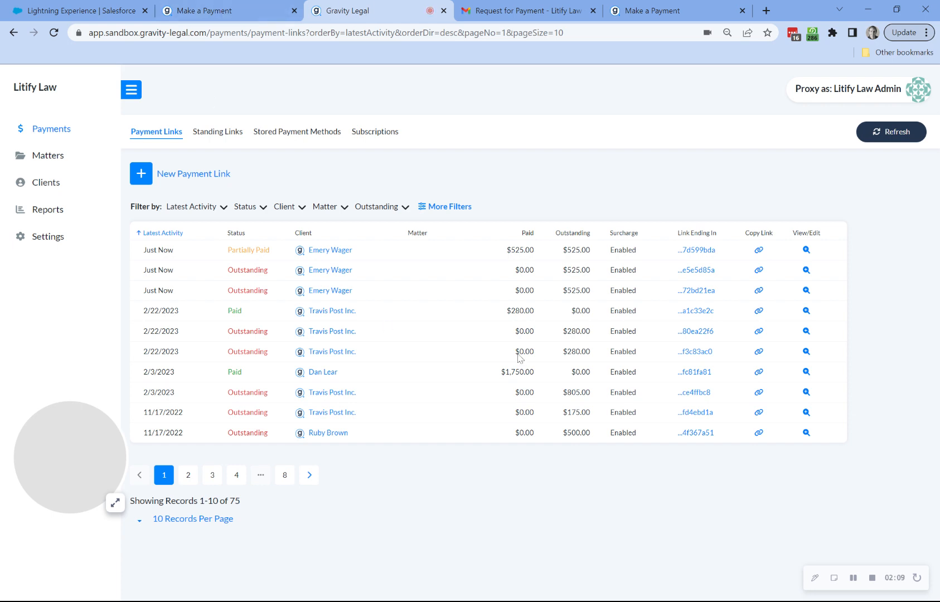
- Open the newest payment link (...7d599bda), close the old payment tab, and review the 3% surcharge notice
left_click(696, 249)
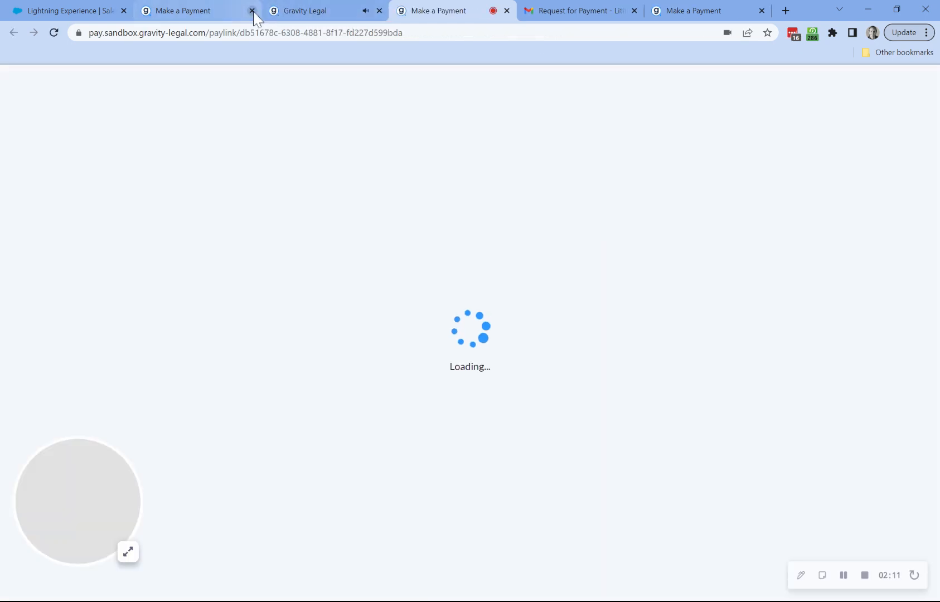
left_click(253, 12)
left_click_drag(324, 7, 215, 8)
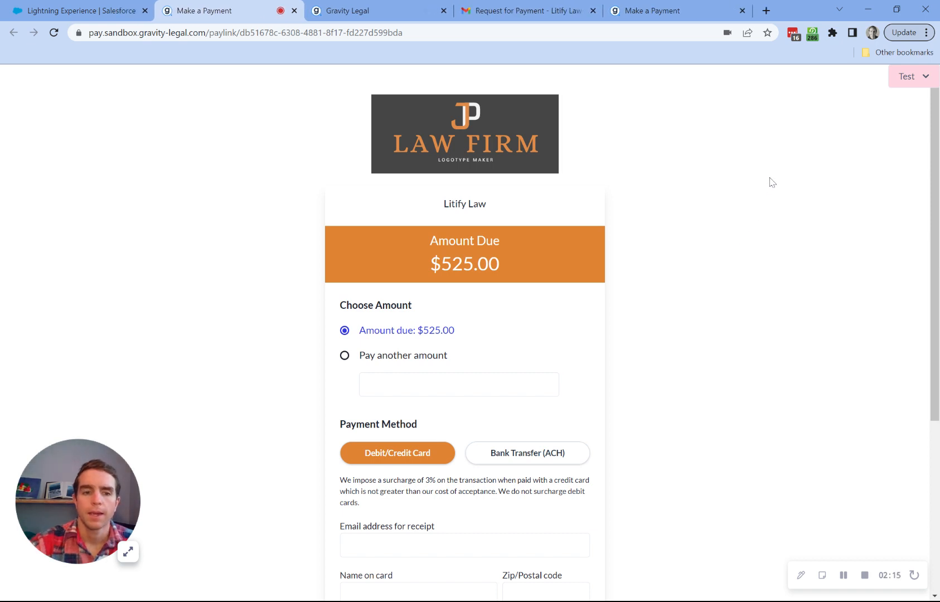
scroll(766, 212, "down", 2)
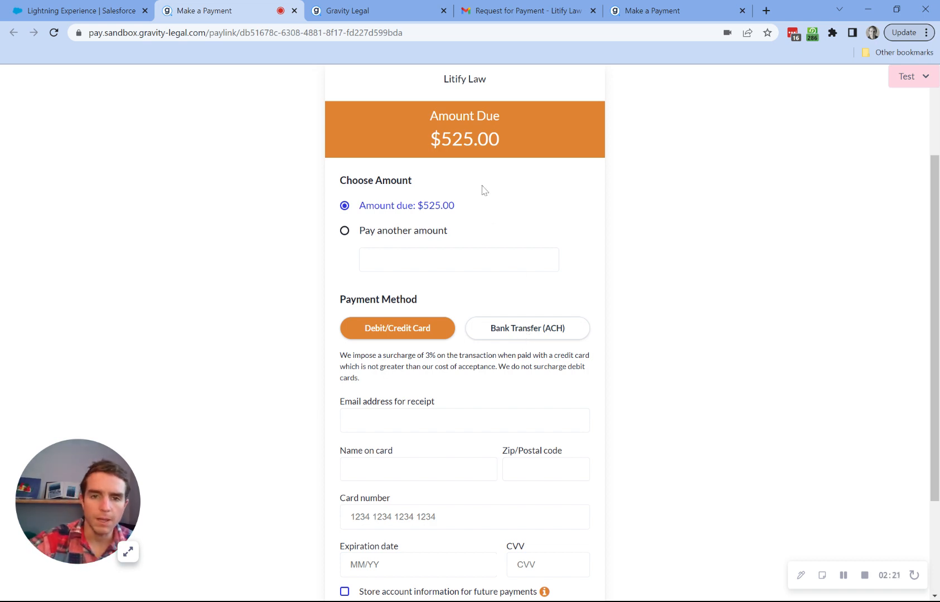
scroll(522, 373, "down", 1)
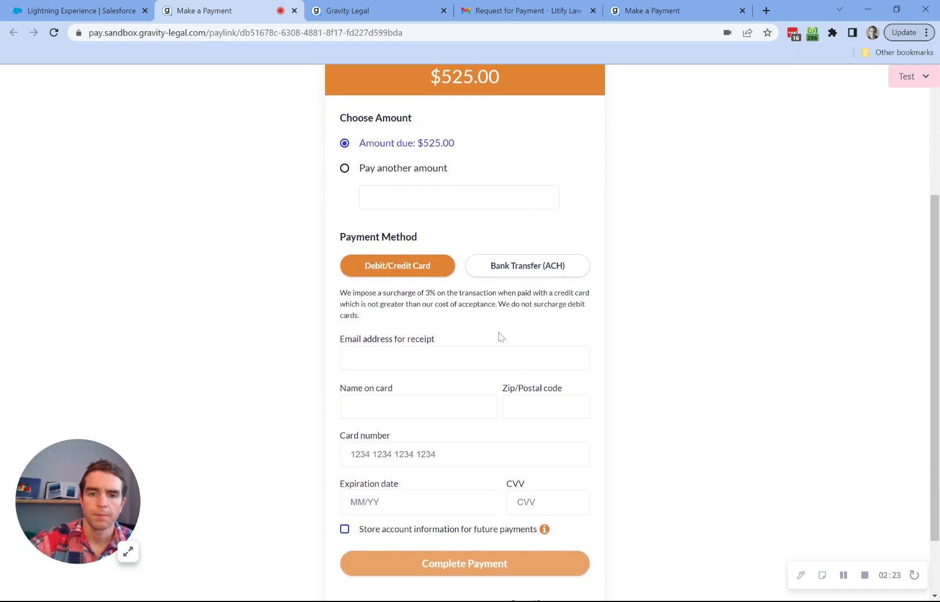
left_click_drag(341, 293, 377, 316)
- Autofill the receipt e-mail and cardholder name from the saved browser suggestions
left_click(377, 316)
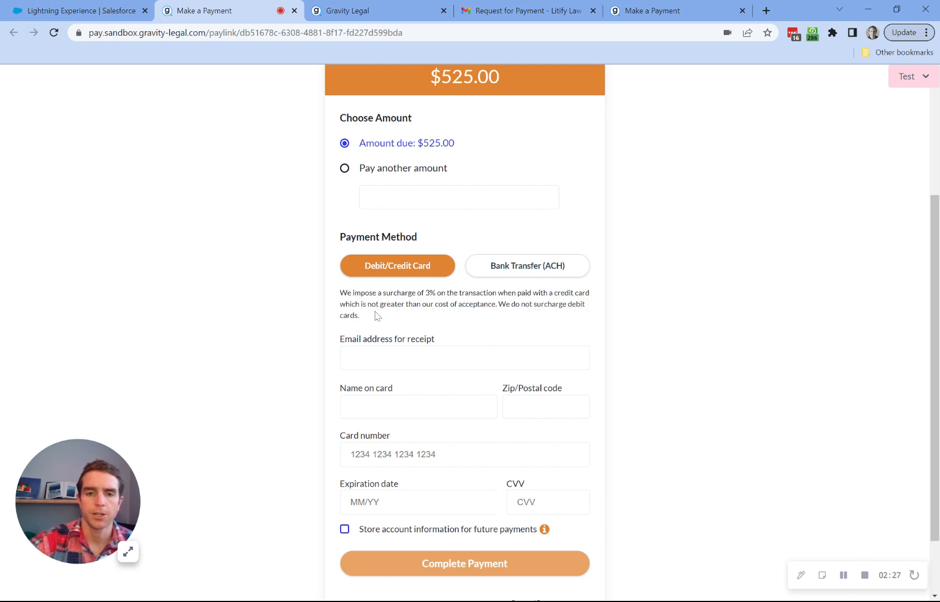
scroll(407, 316, "down", 1)
left_click(402, 296)
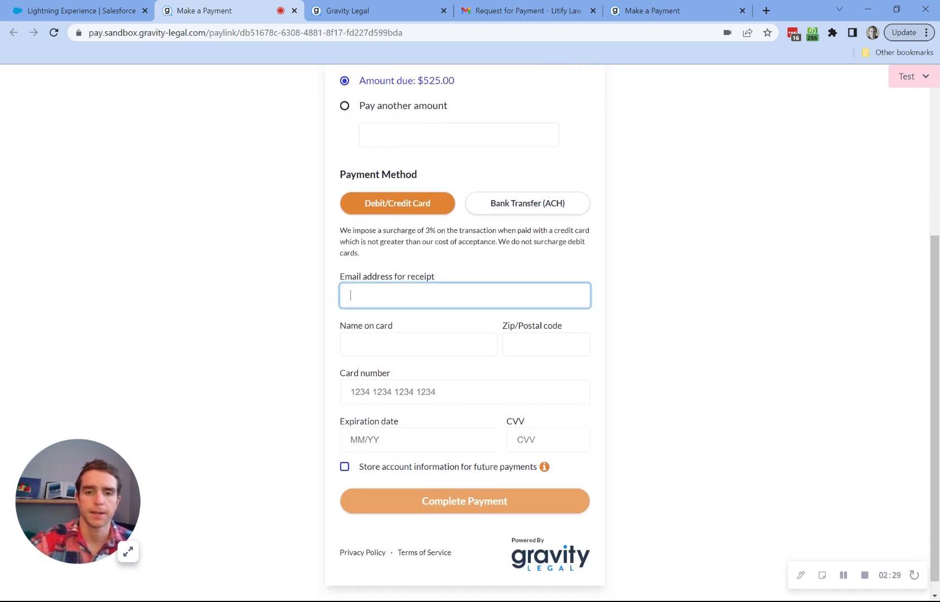
left_click(402, 322)
left_click(403, 344)
key("Down")
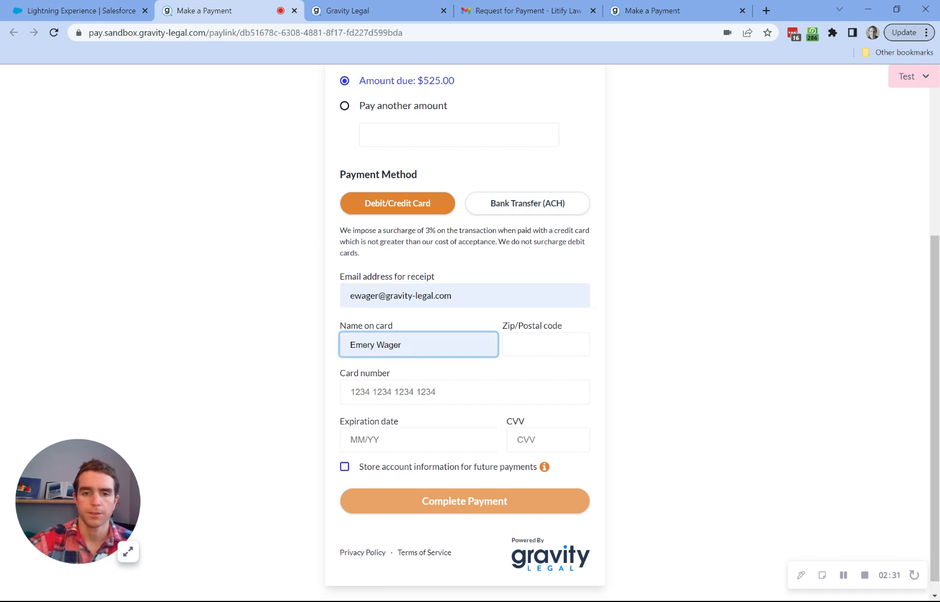
key("Return")
key("Tab")
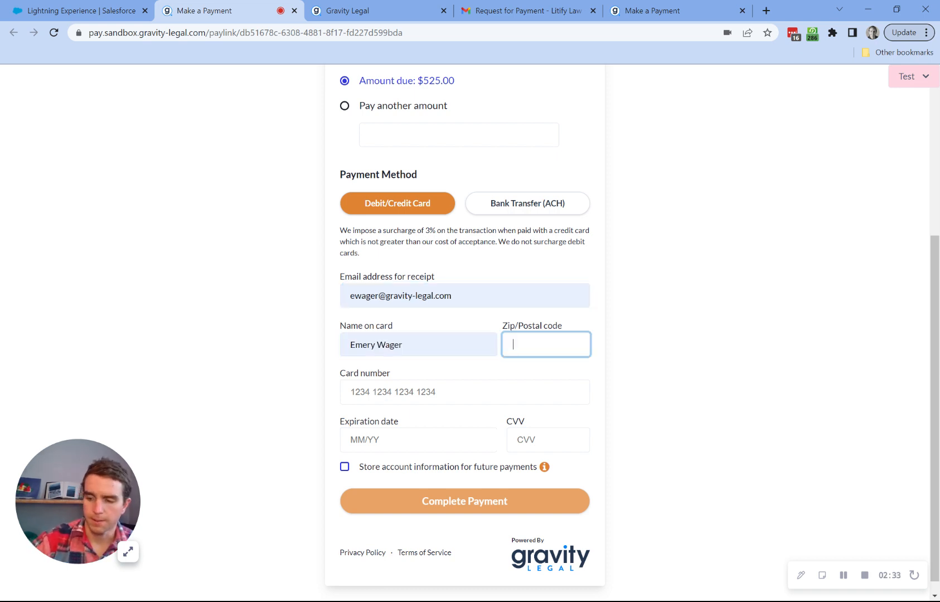
- Enter zip code 98117 and autofill the saved card number and expiry, showing a $540.75 total
type("98117")
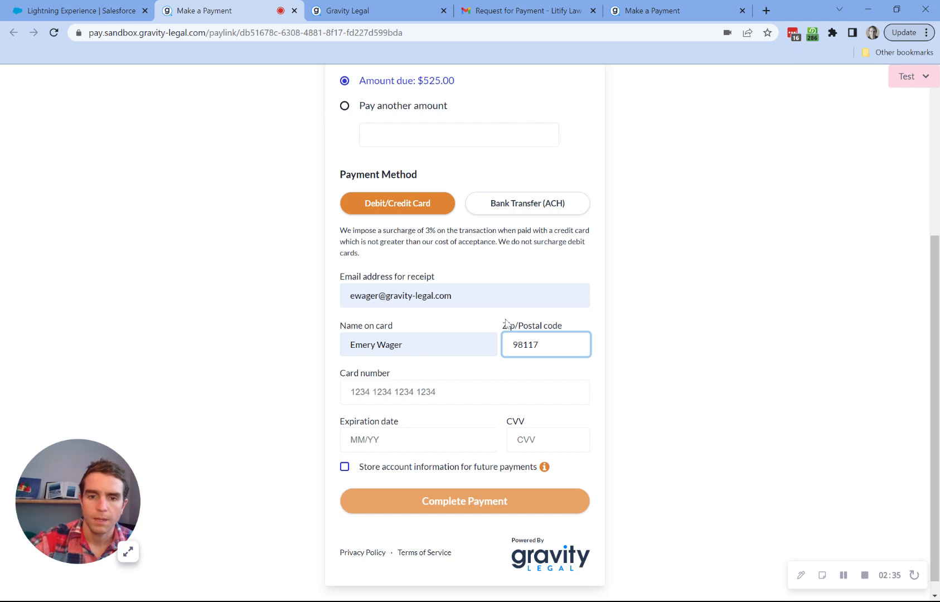
key("Tab")
key("Down")
key("Return")
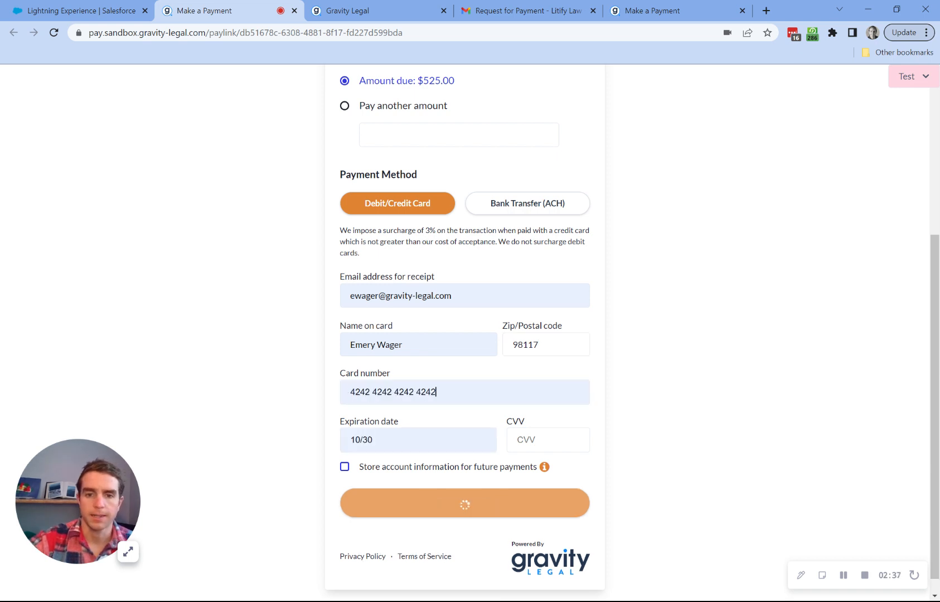
scroll(462, 373, "down", 1)
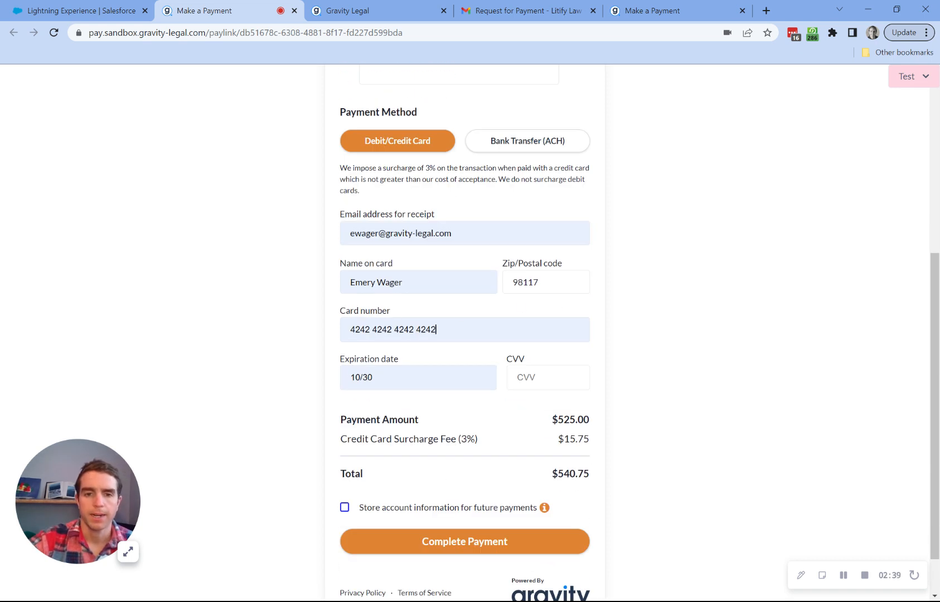
scroll(526, 394, "down", 1)
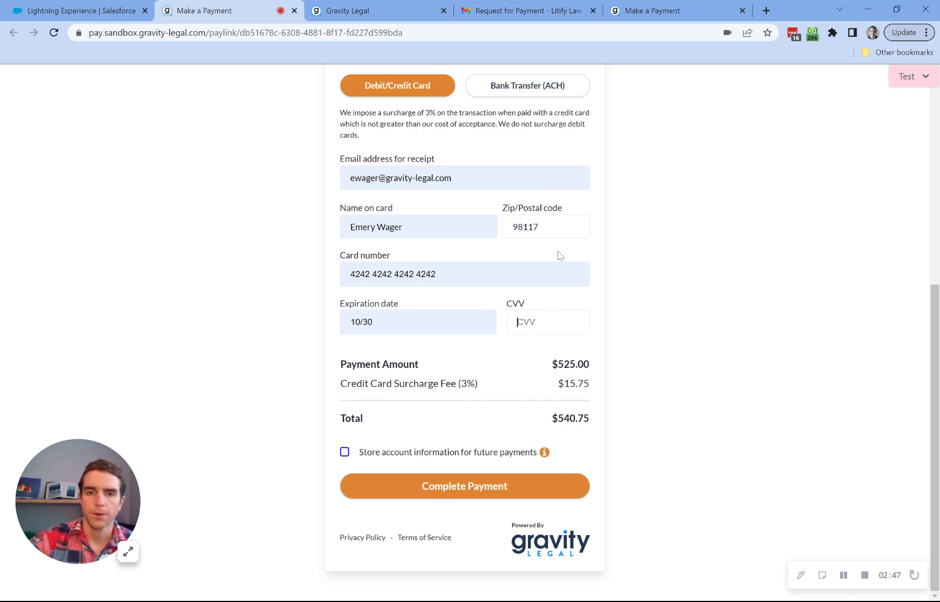
- Switch the payment method to Bank Transfer (ACH) and enter the account holder's name
left_click(538, 88)
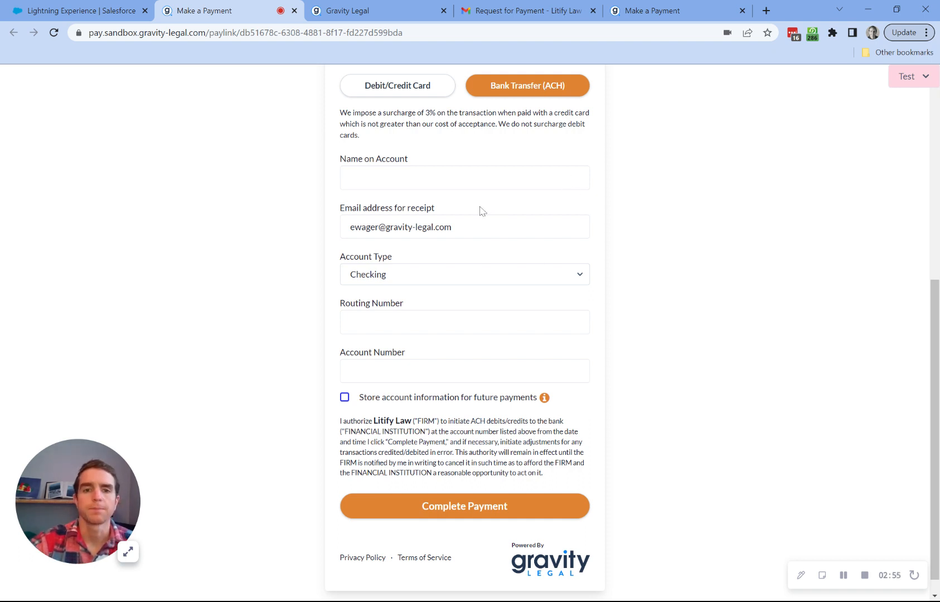
left_click(464, 178)
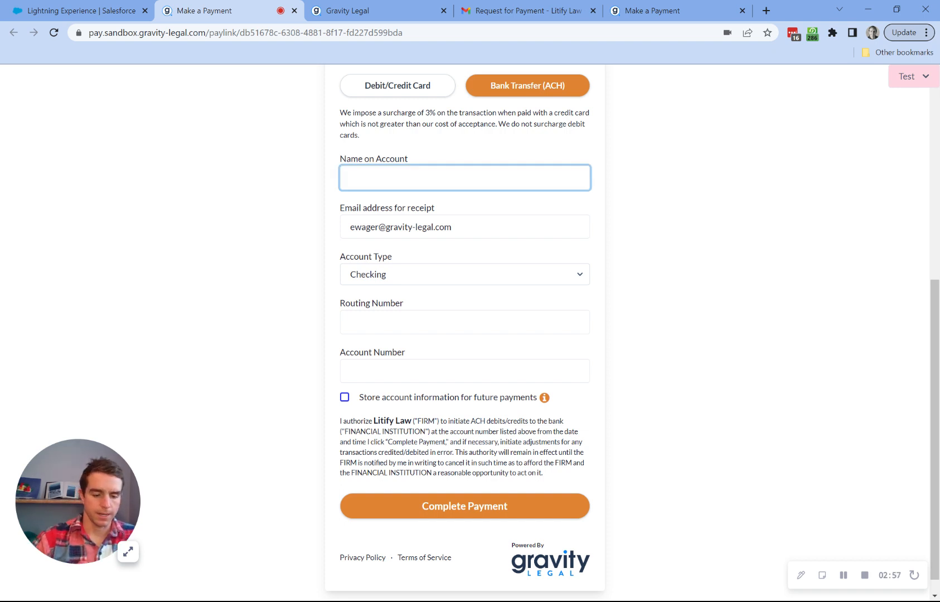
type("Emery")
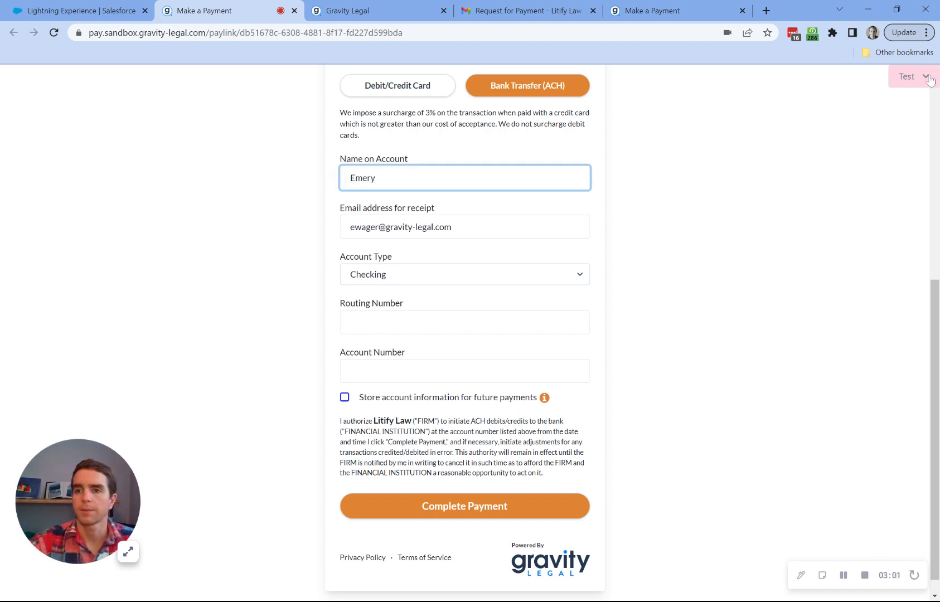
- Paste test routing number 061000227 from the Test panel and enter the account number
left_click(909, 76)
scroll(897, 487, "down", 2)
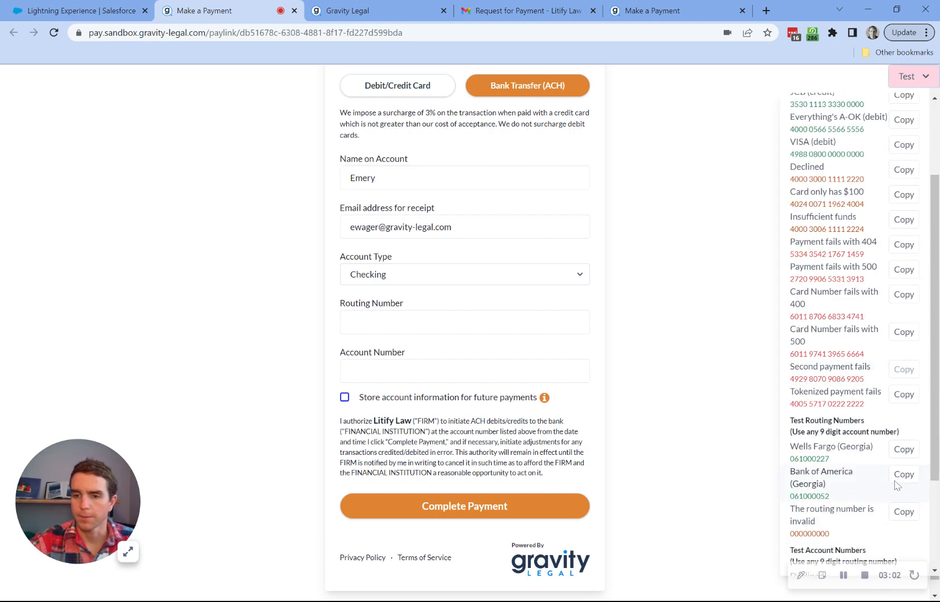
left_click(908, 443)
left_click(466, 325)
key("ctrl+v")
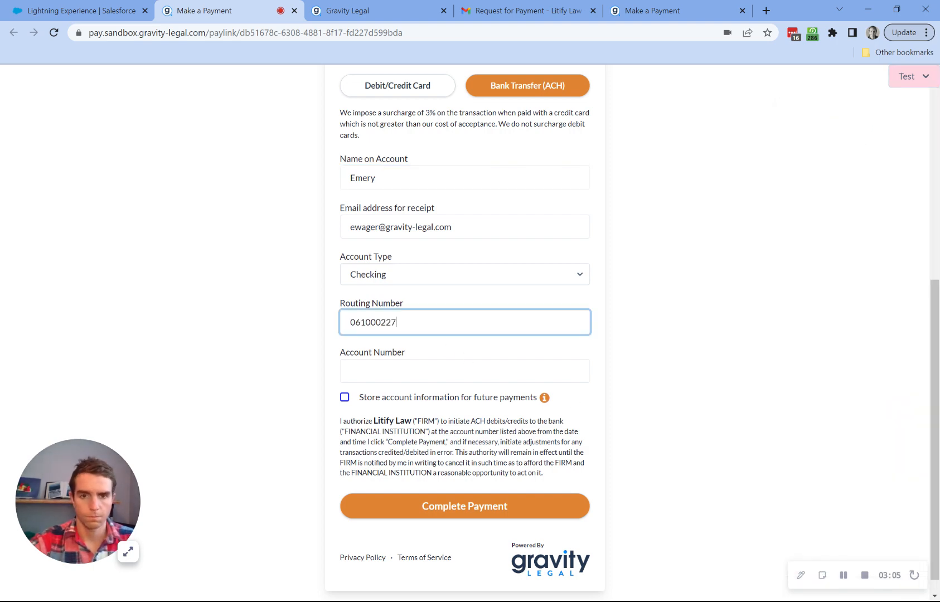
left_click(424, 371)
type("121212")
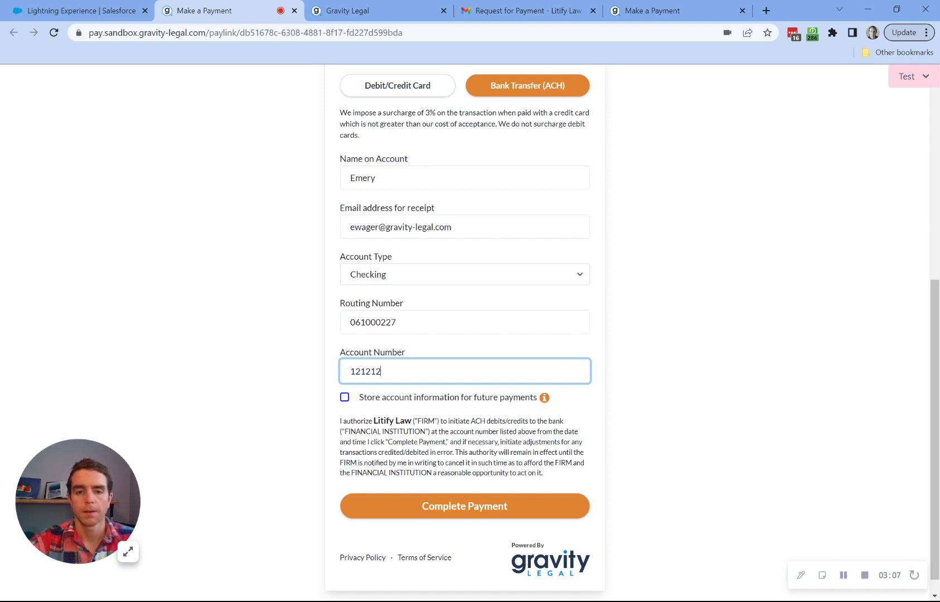
scroll(428, 372, "down", 1)
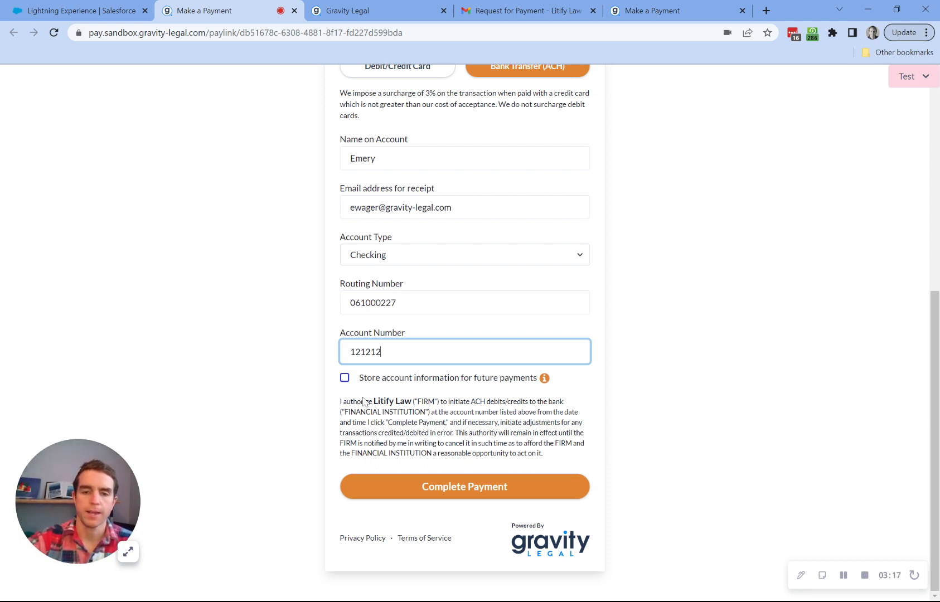
- Submit the $525.00 bank transfer payment and return to the Litify Send Invoices tab
left_click(432, 486)
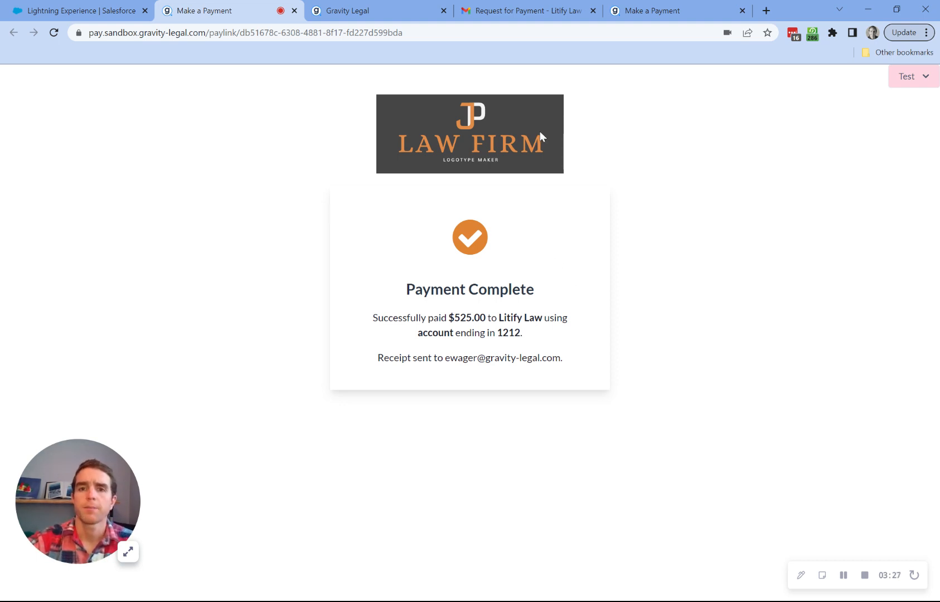
left_click(62, 8)
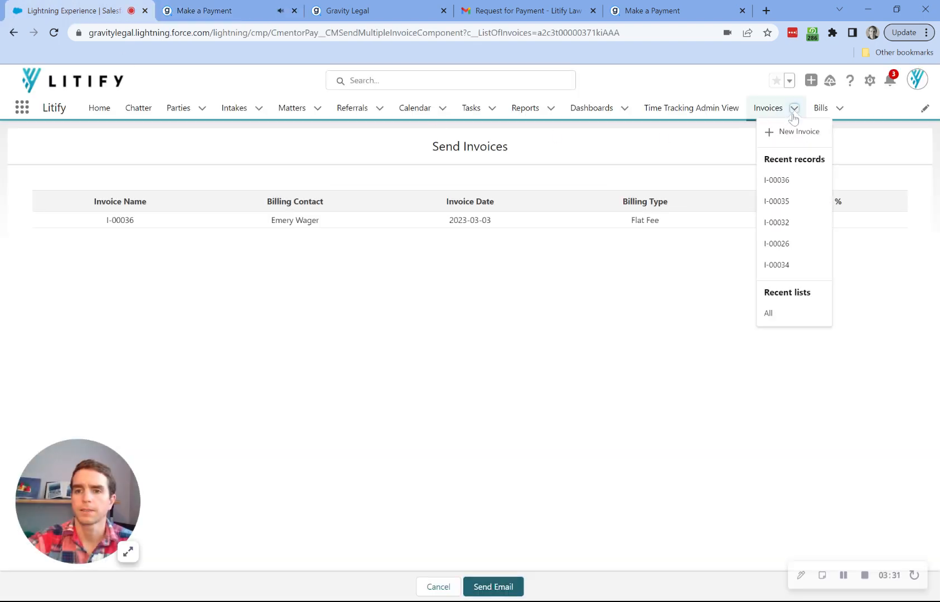
- Show the All invoices list, where I-00036 now appears as Paid with a $0.00 balance
left_click(800, 313)
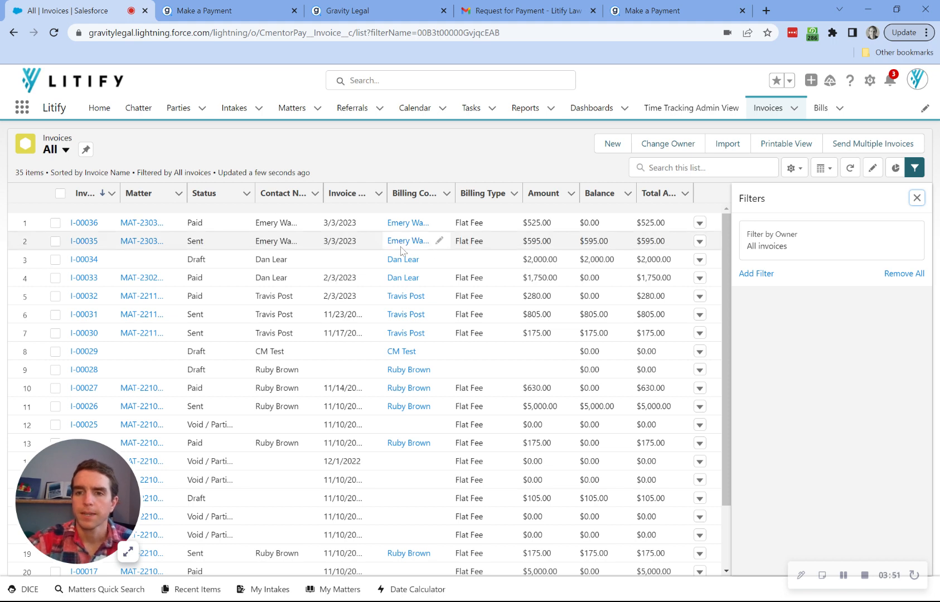
- Open invoice I-00035, look over its Send Invoice e-mail form, and back out without sending
left_click(84, 241)
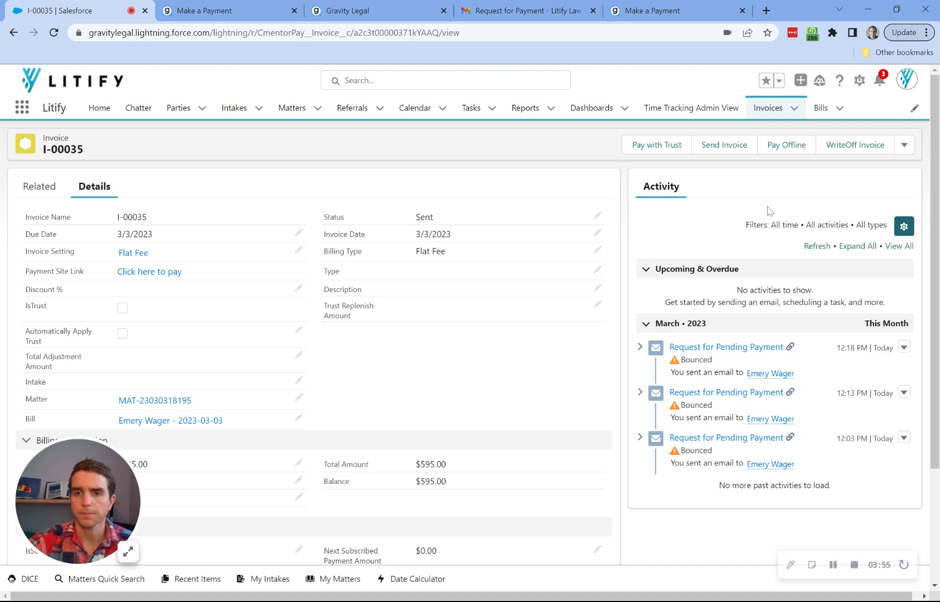
left_click(727, 144)
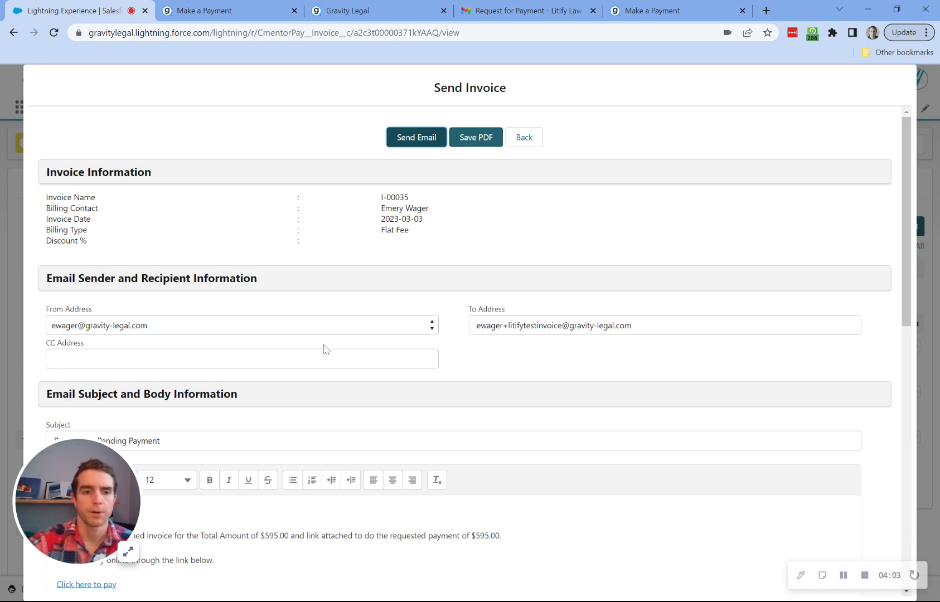
scroll(325, 350, "down", 2)
scroll(438, 262, "up", 2)
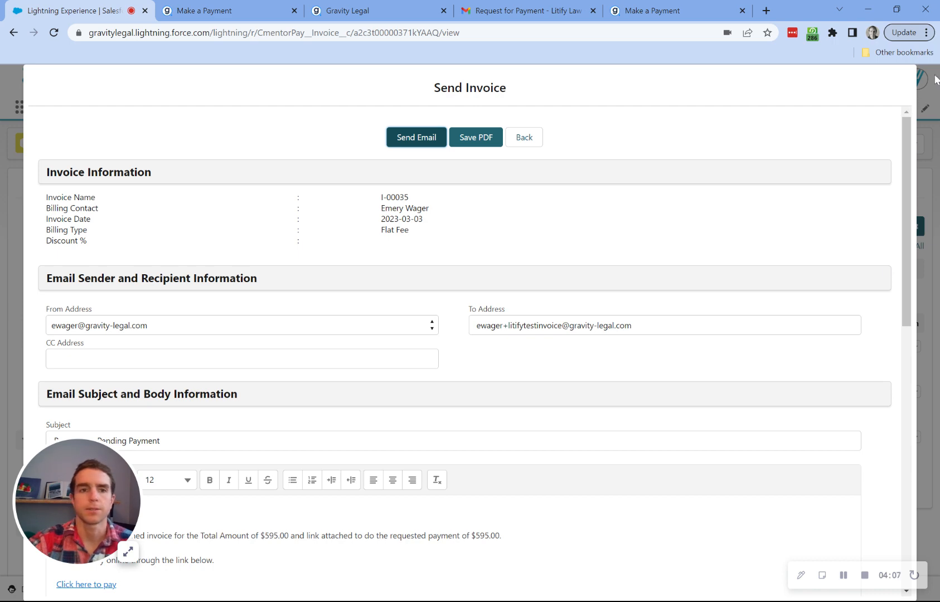
left_click(529, 139)
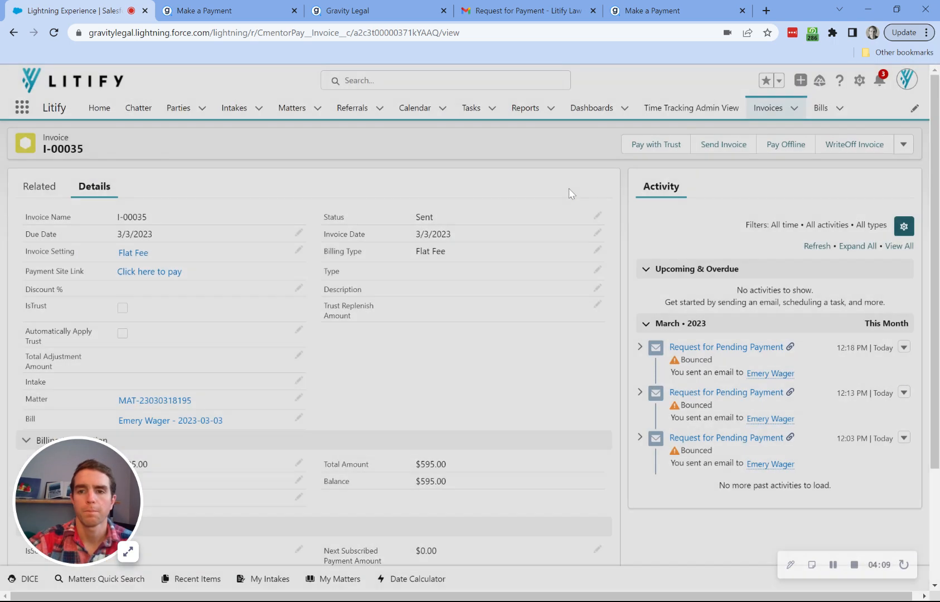
- Open the credit card payment request page for invoice I-00035 via Pay Offline
left_click(793, 151)
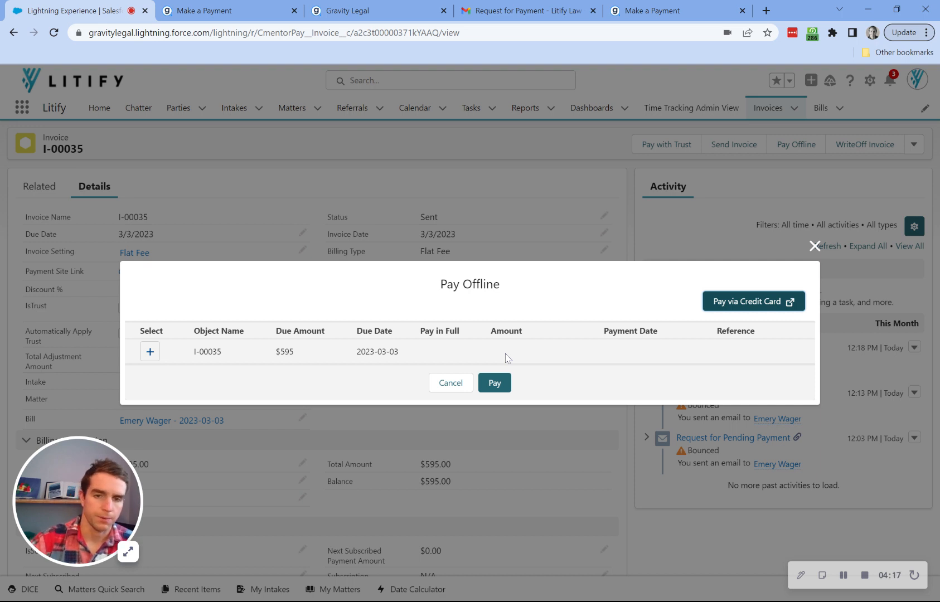
left_click(775, 304)
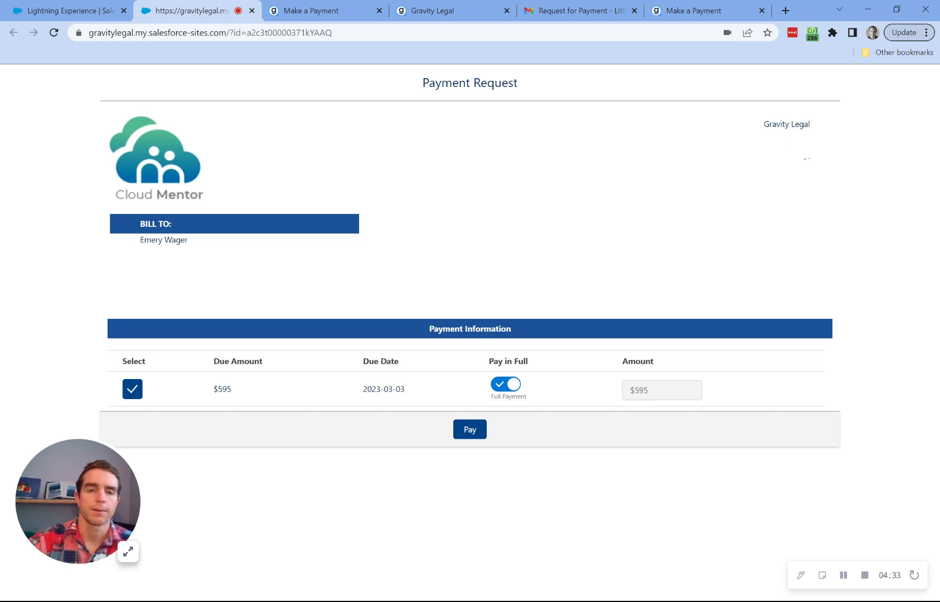
left_click(463, 428)
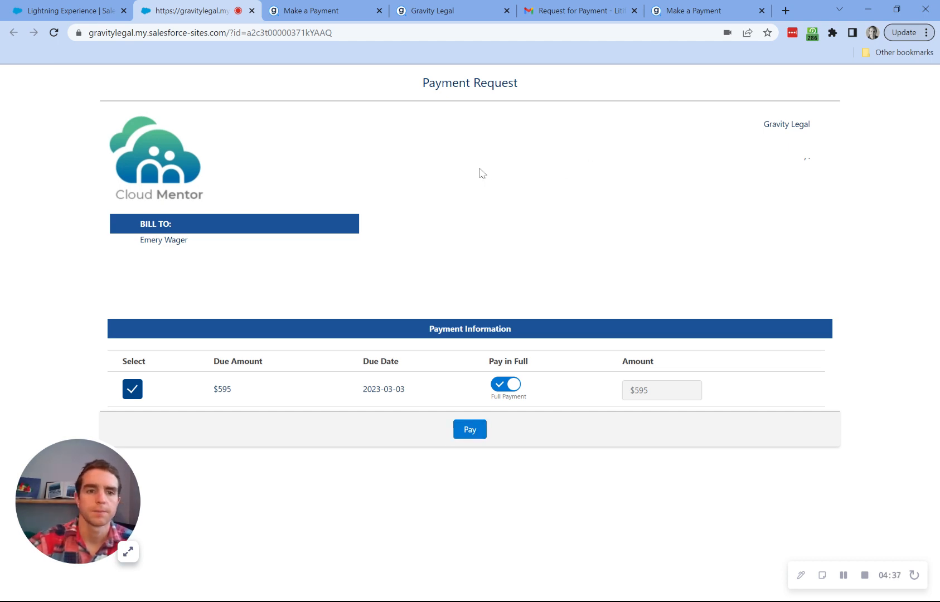